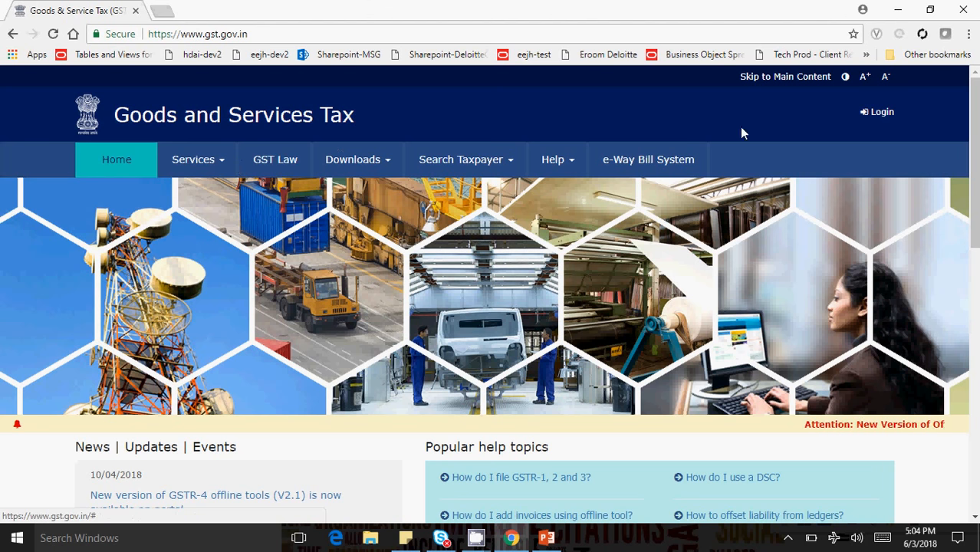
- Open the GST portal login page, keep the saved username, and enter the account password
left_click(886, 114)
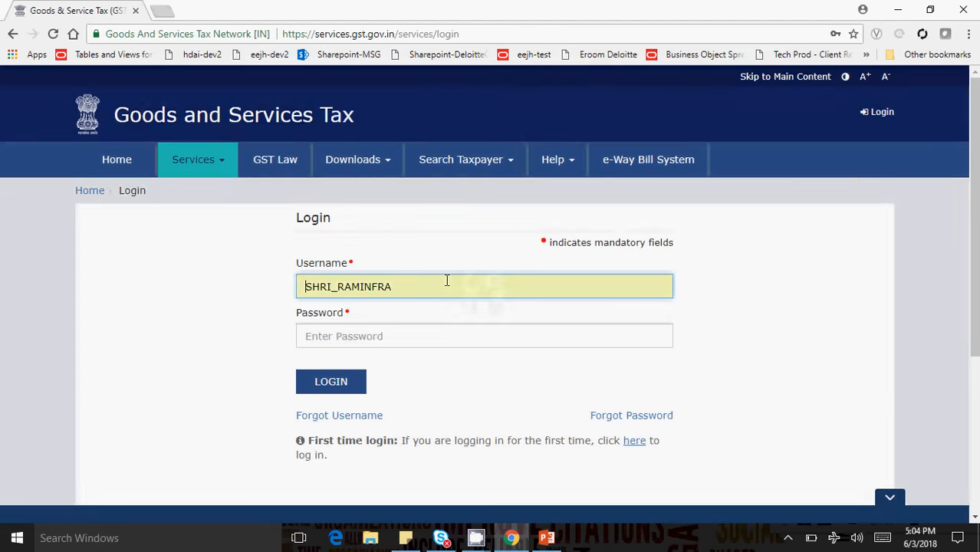
left_click(423, 286)
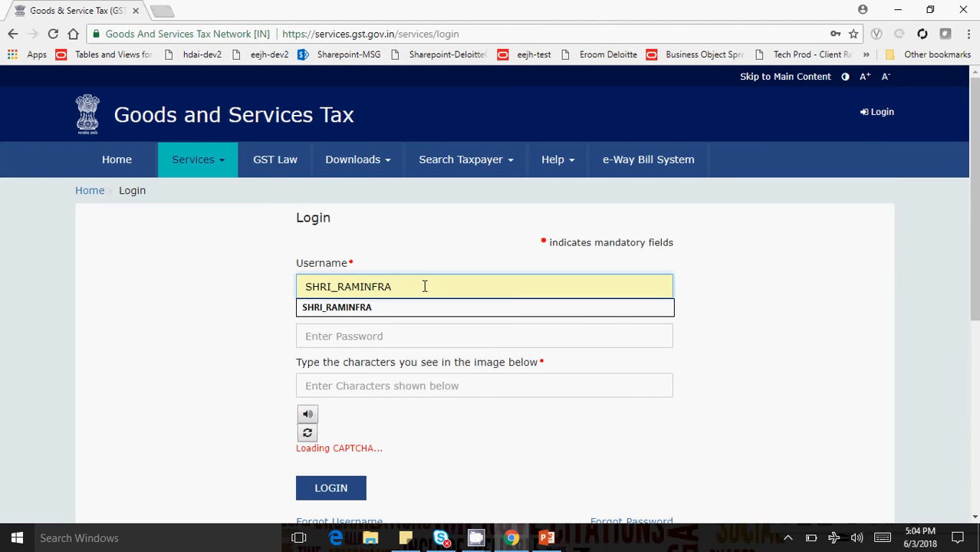
left_click(303, 336)
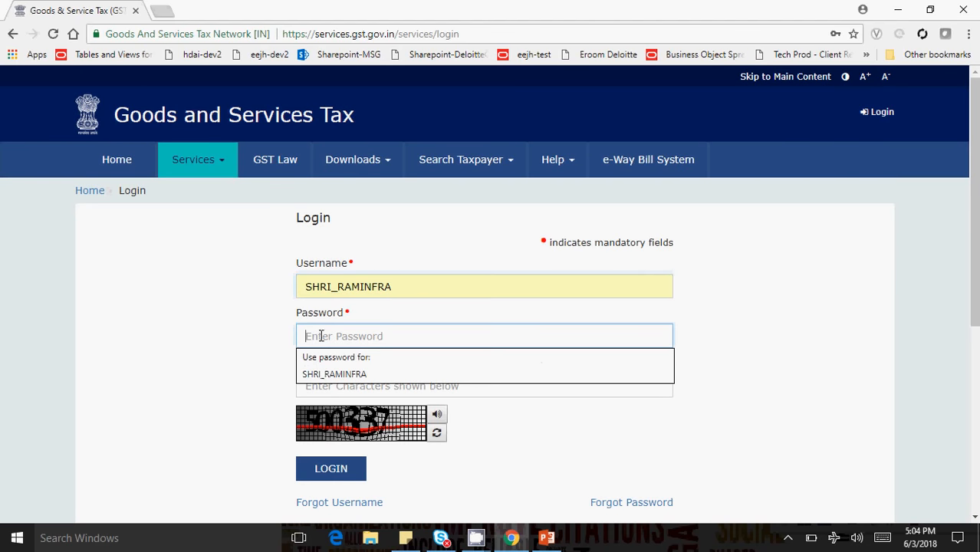
type("•")
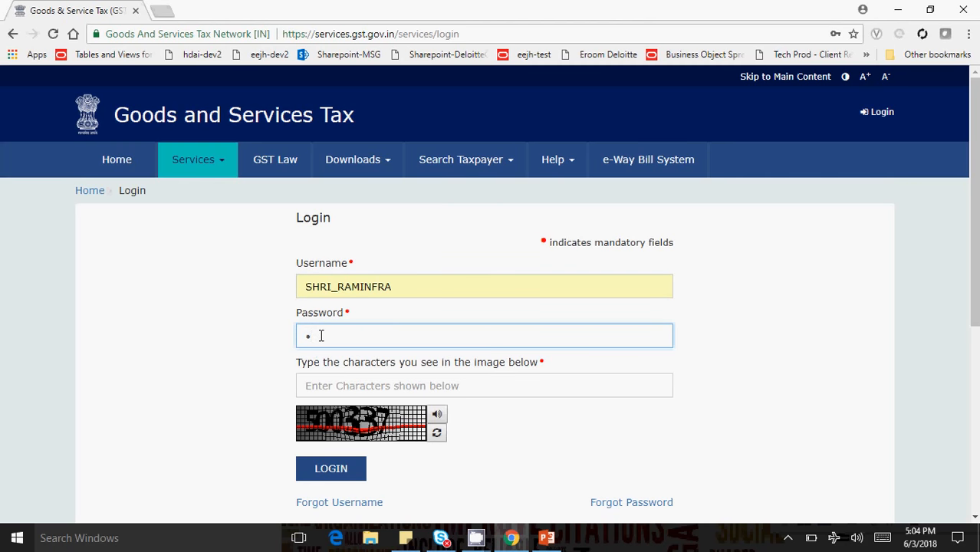
key("BackSpace")
type("•")
- Enter the captcha characters shown in the image and log in to the portal
left_click(324, 381)
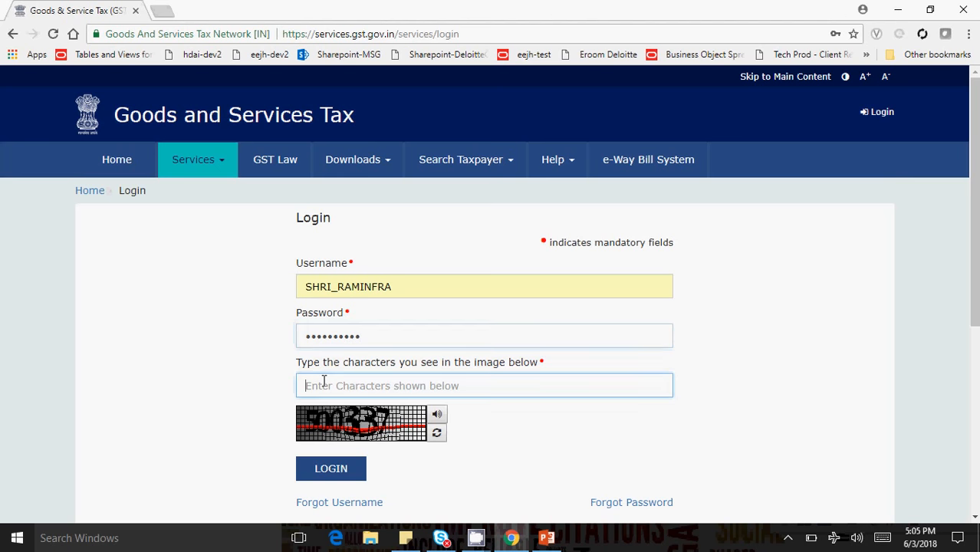
type("500337")
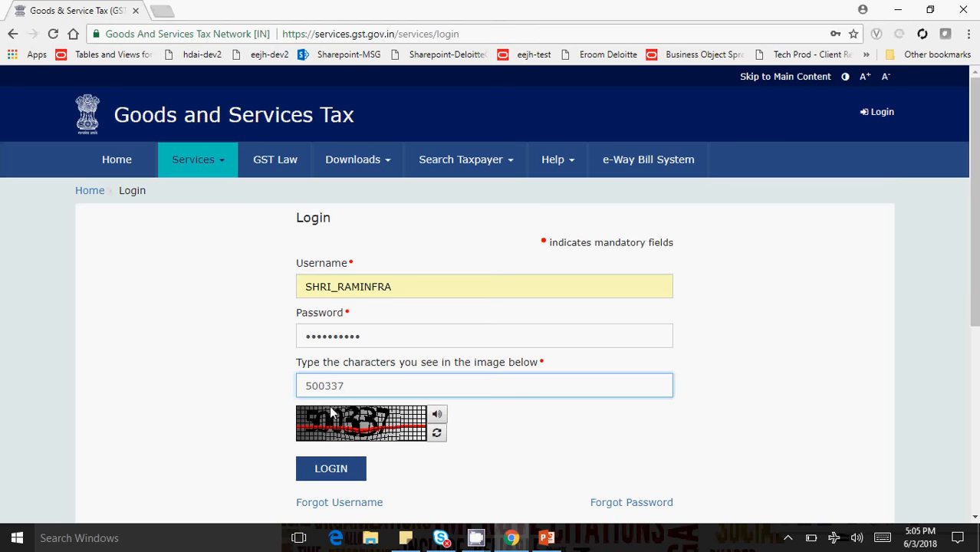
left_click(325, 470)
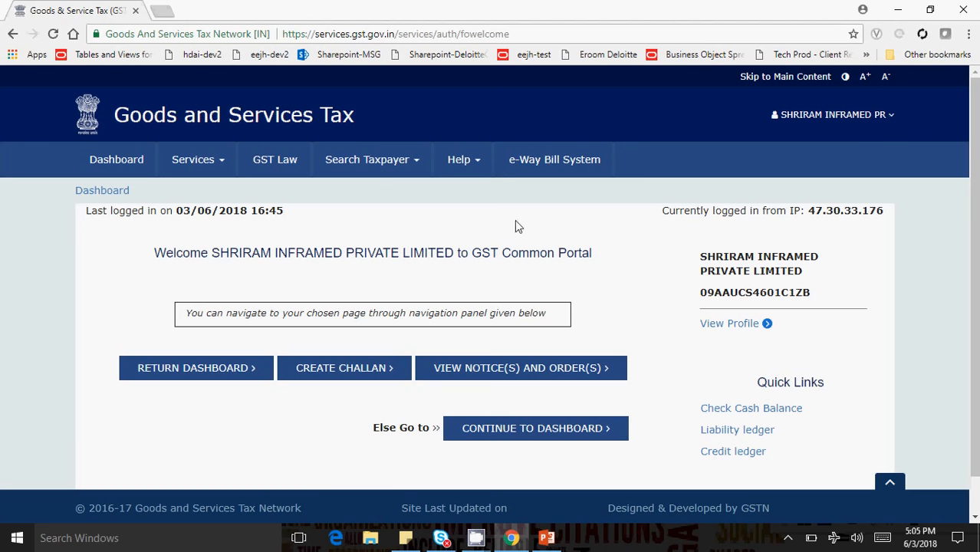
- Open Amendment of Registration Non-Core Fields from the registration services and confirm proceeding with the amendment
left_click(195, 166)
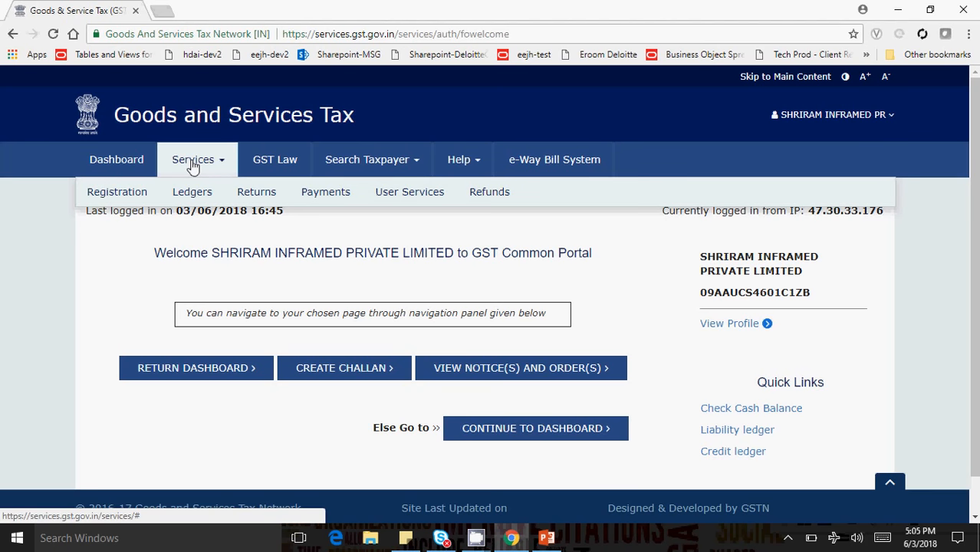
mouse_move(136, 201)
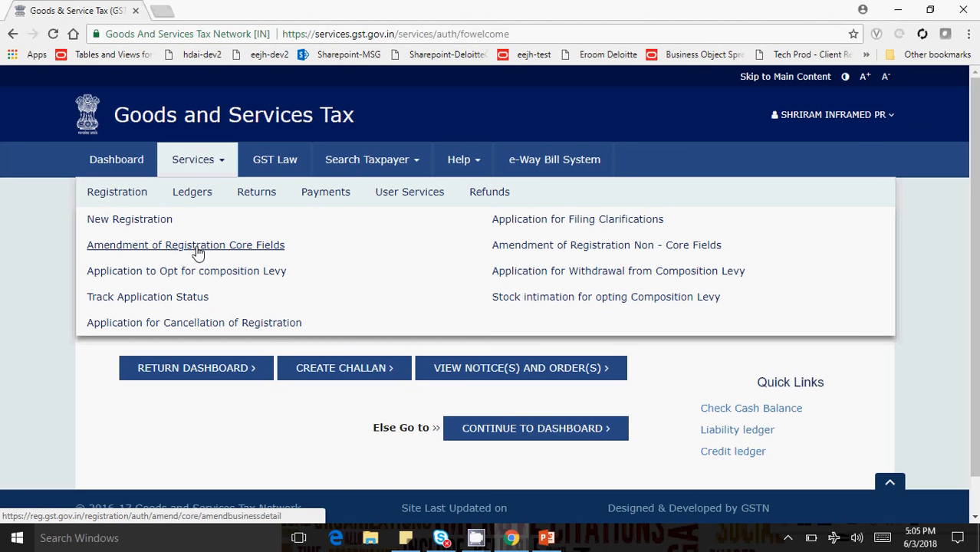
left_click(519, 245)
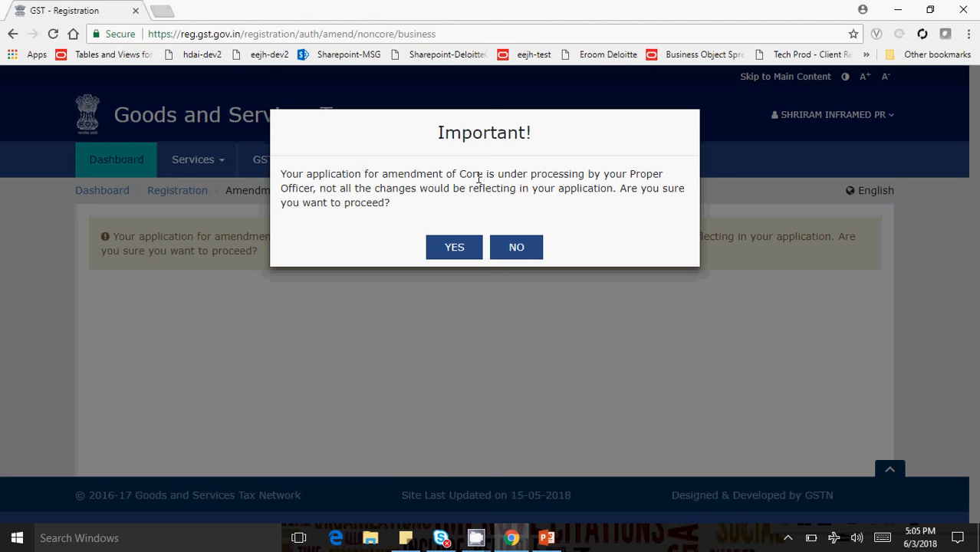
left_click(455, 245)
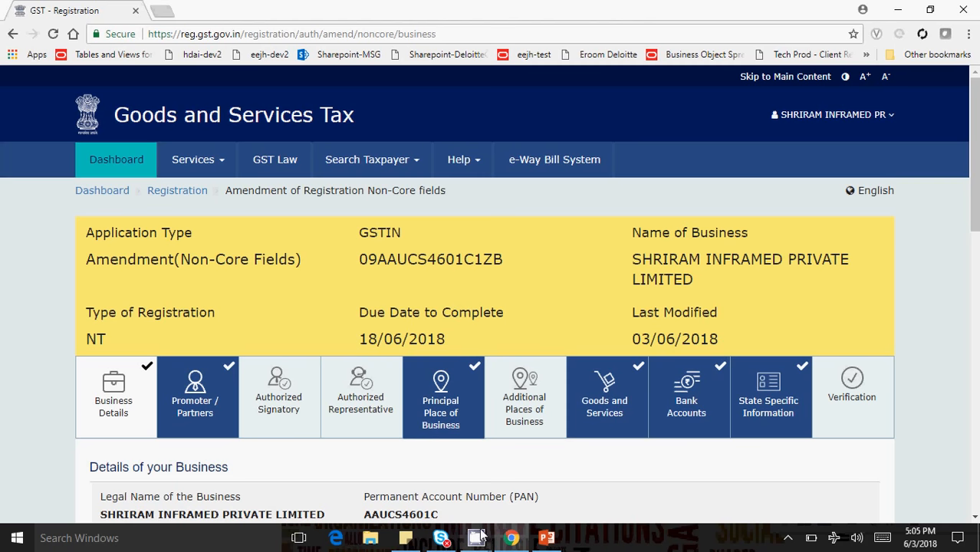
- Open the Authorized Signatory section and start editing the second authorized signatory's details
mouse_move(475, 537)
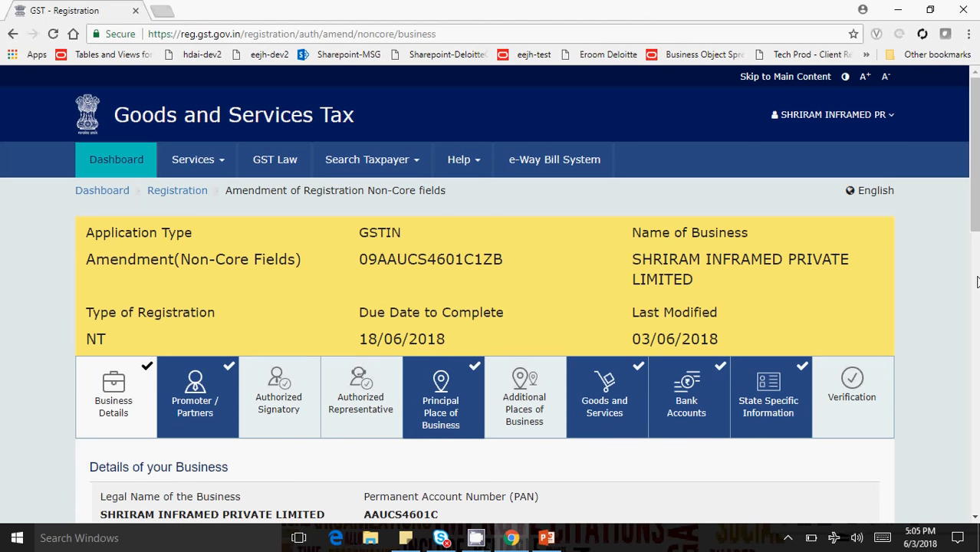
left_click(269, 405)
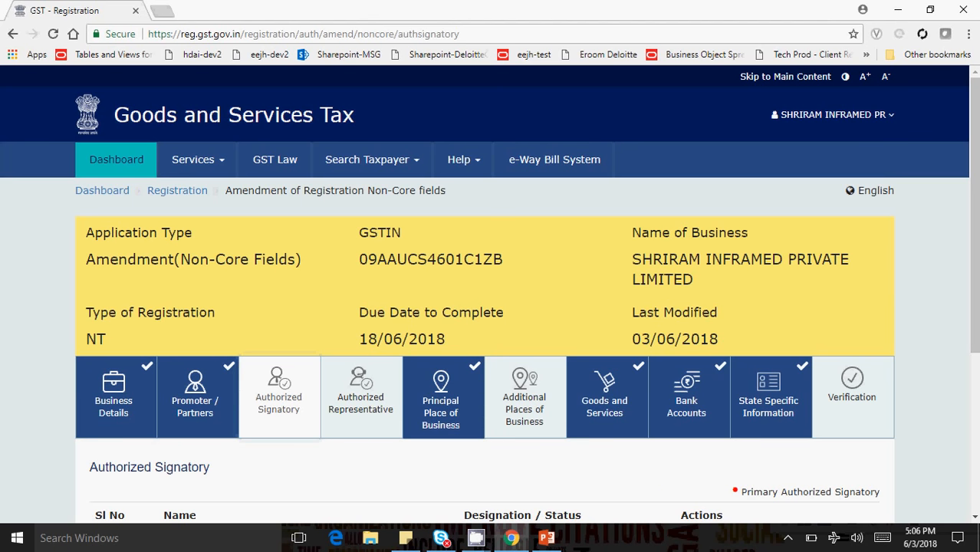
scroll(491, 306, "down", 2)
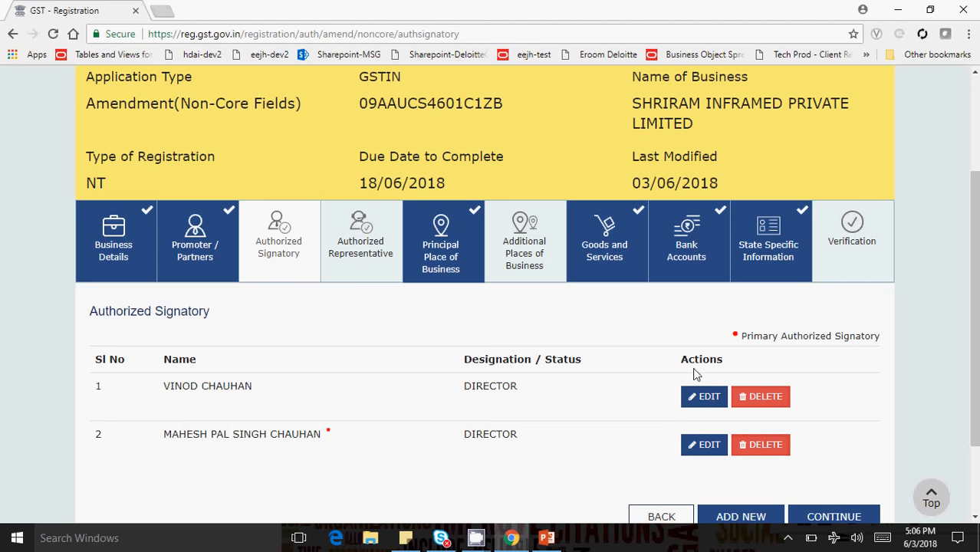
left_click(703, 446)
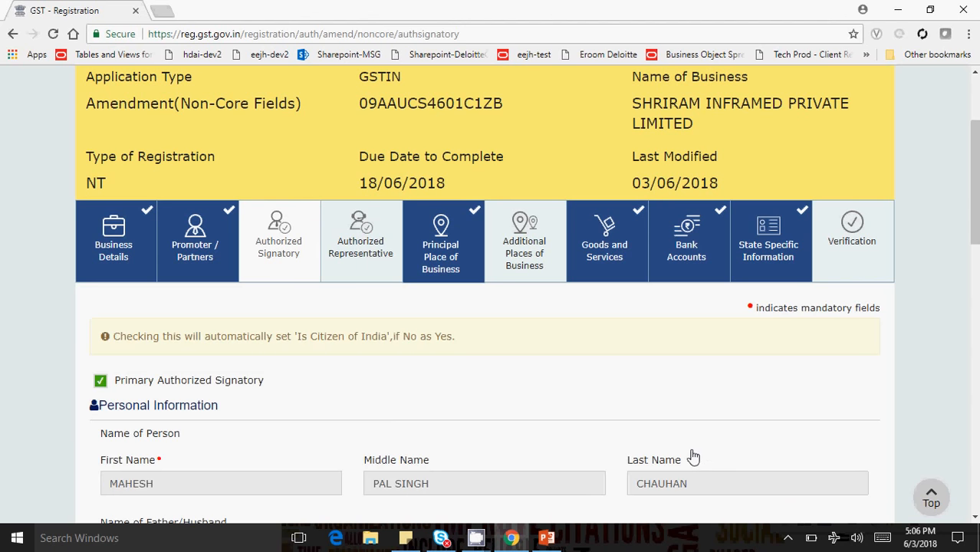
- Scroll through the signatory's personal details and address, then go back and return to the Authorized Signatory section
left_click_drag(977, 232, 976, 285)
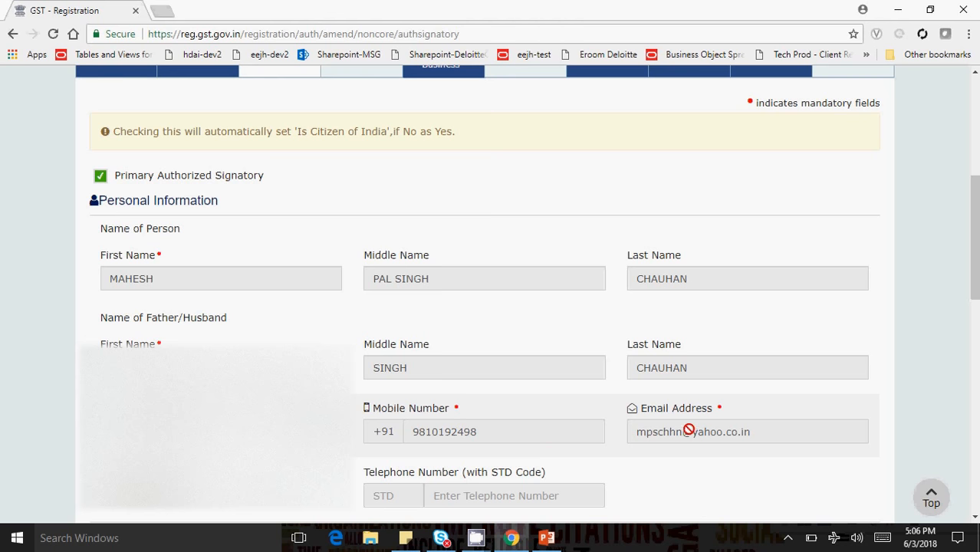
scroll(947, 376, "up", 1)
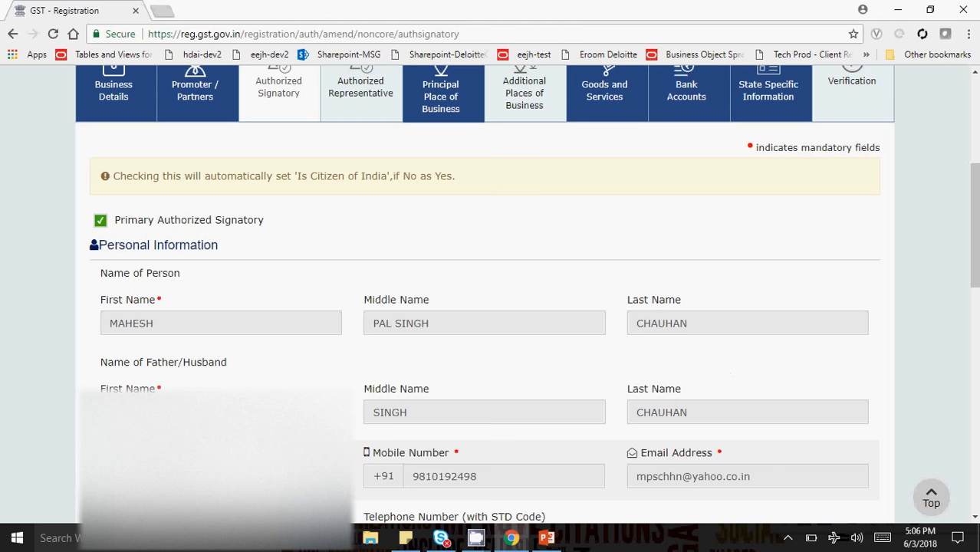
left_click_drag(975, 285, 976, 275)
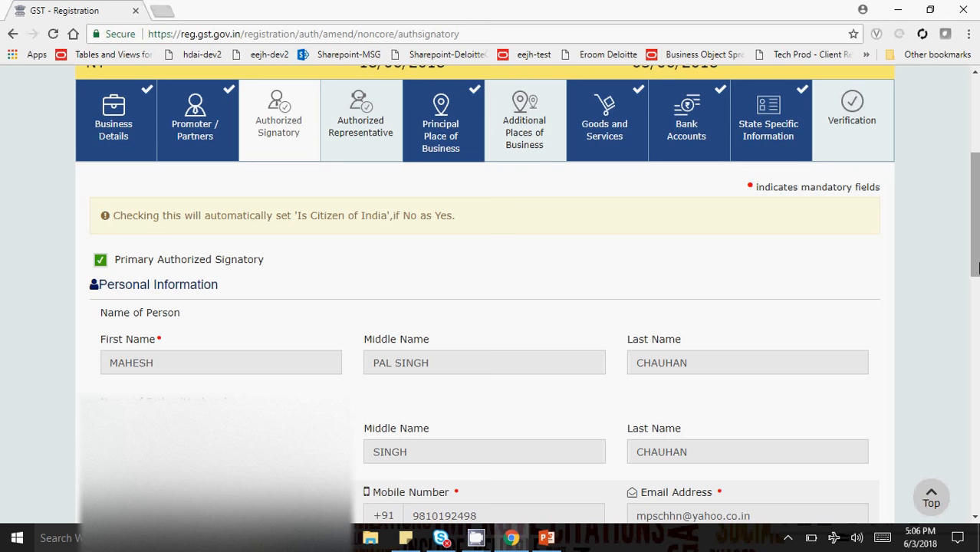
left_click_drag(977, 268, 977, 277)
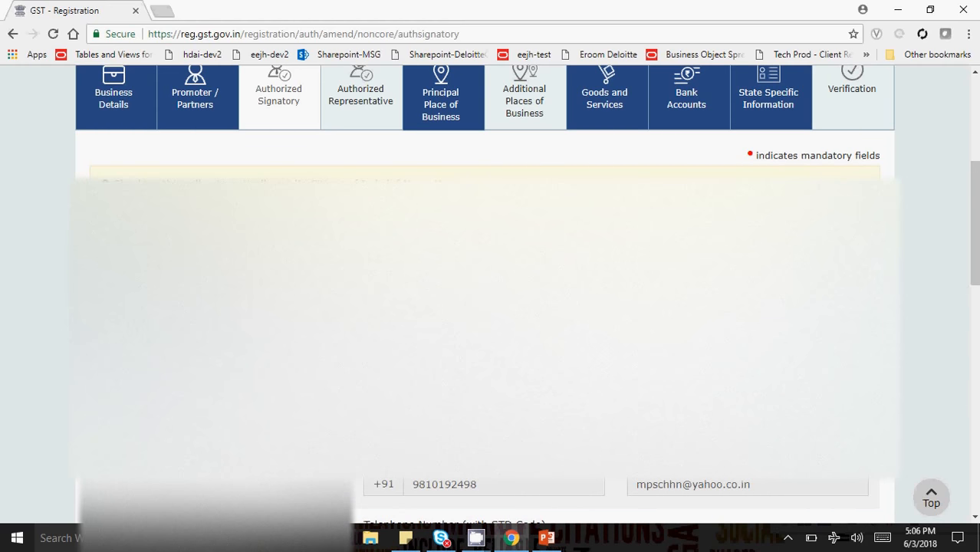
left_click_drag(974, 270, 963, 528)
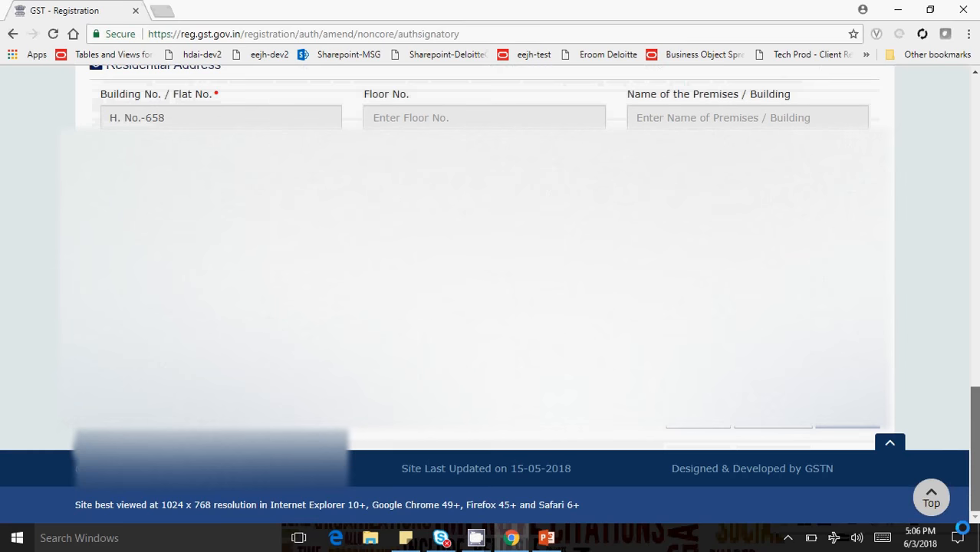
left_click(703, 432)
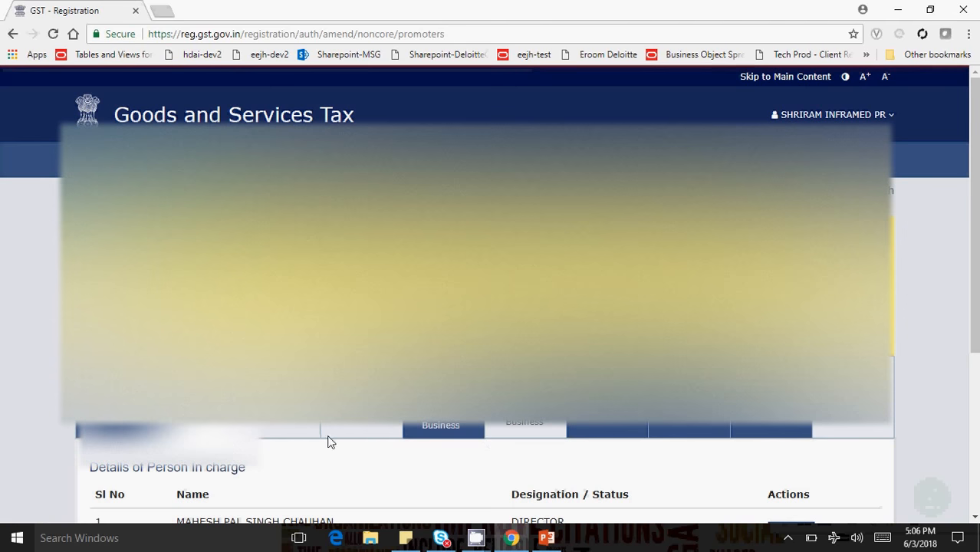
left_click(328, 440)
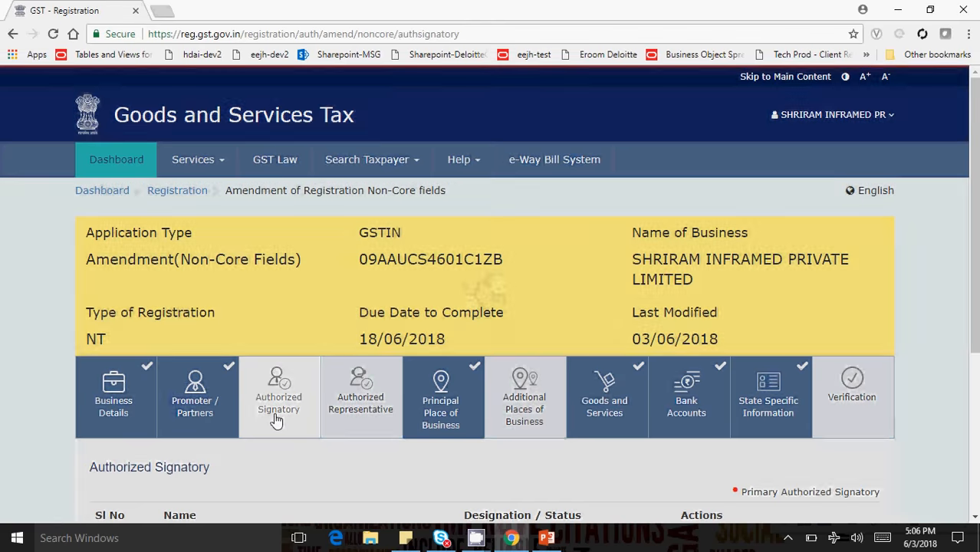
- Edit the second authorized signatory, uncheck Primary Authorized Signatory, and close the form
scroll(575, 264, "down", 3)
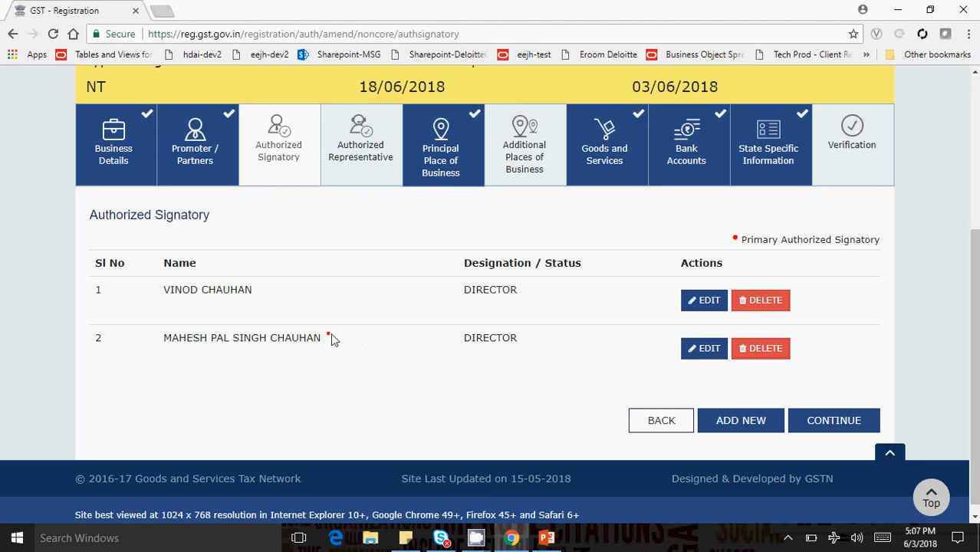
left_click(703, 350)
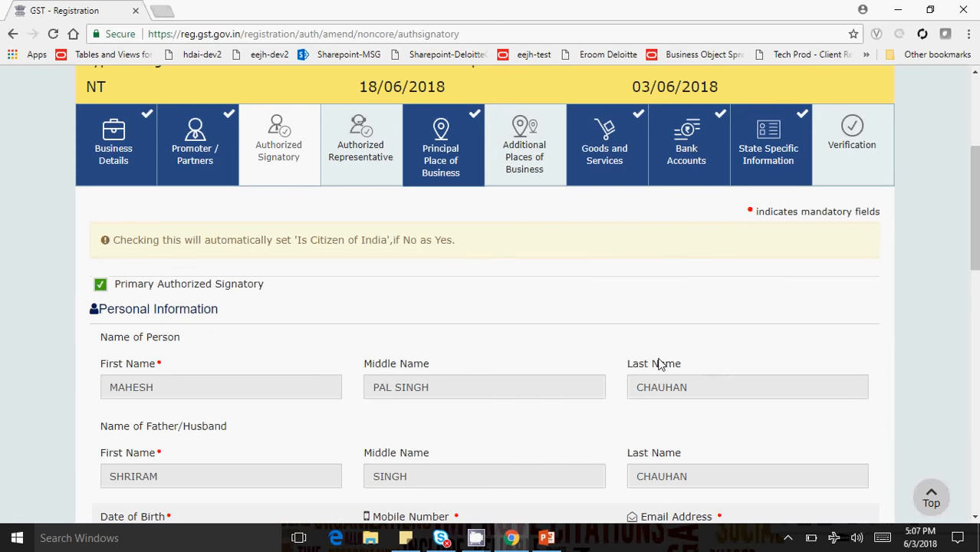
left_click(100, 285)
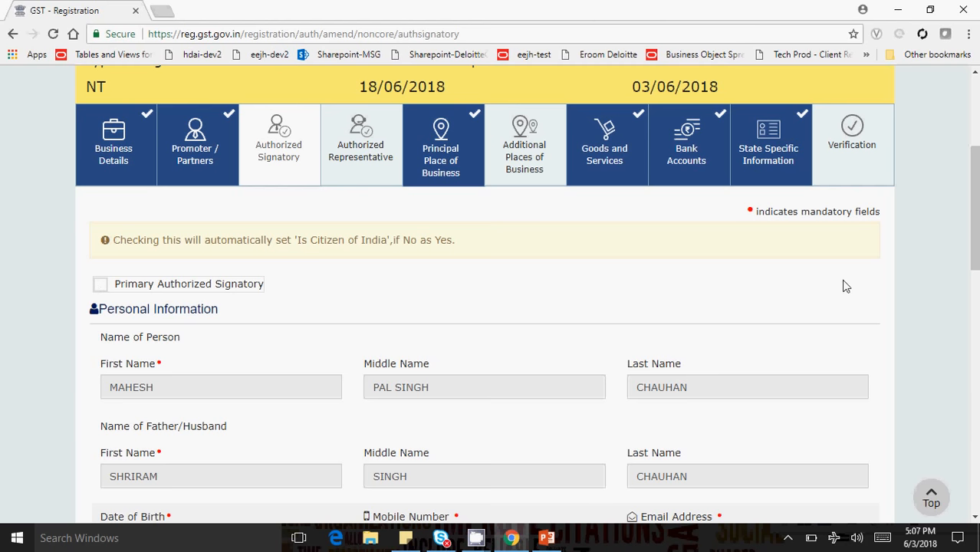
left_click_drag(975, 231, 978, 520)
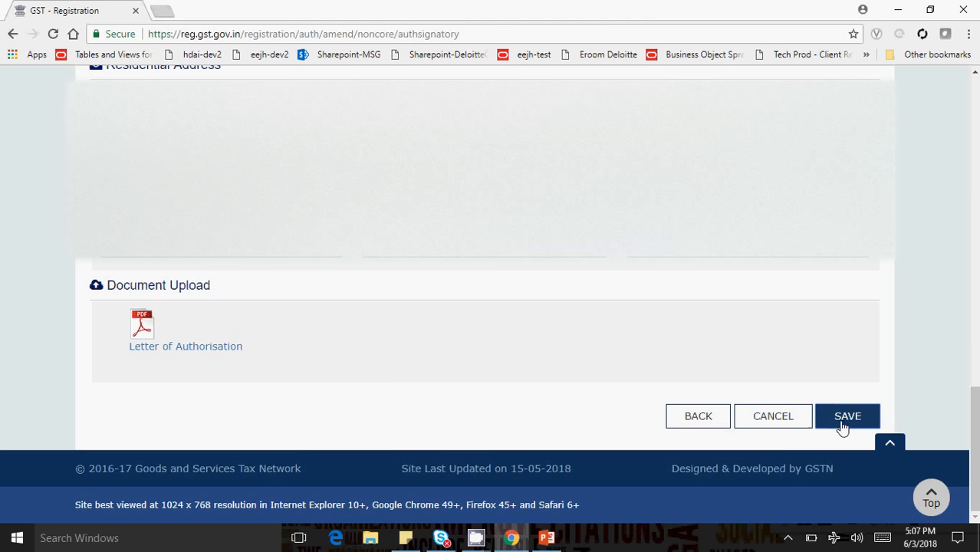
left_click(787, 422)
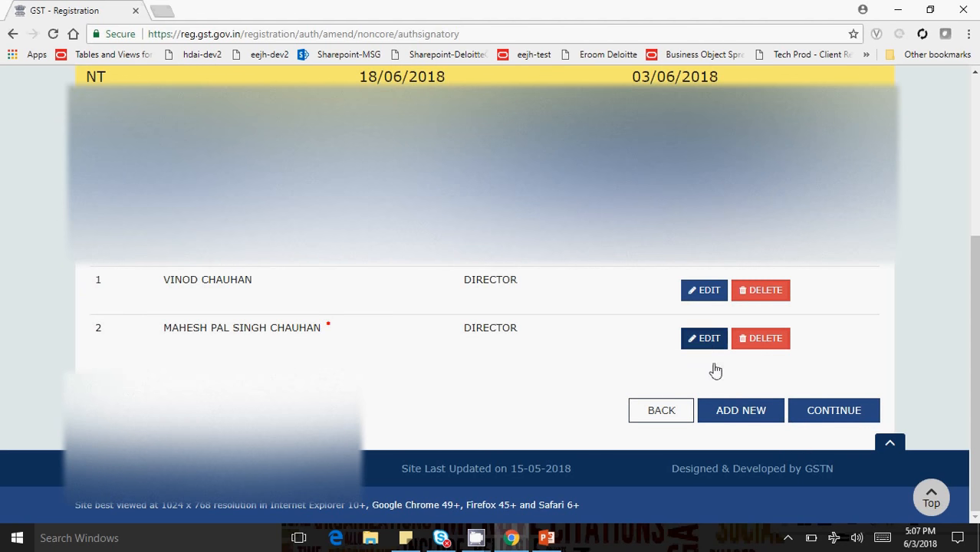
left_click(835, 539)
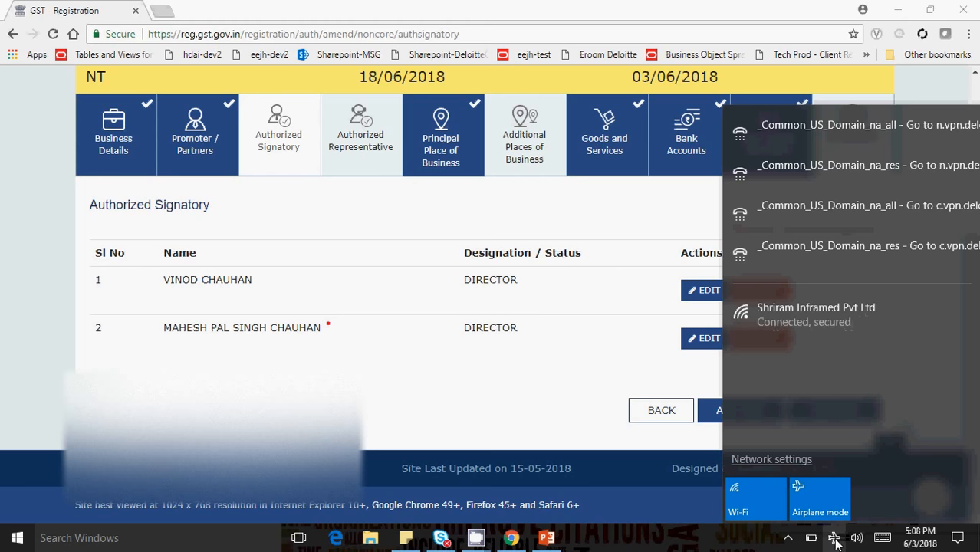
left_click(637, 339)
- Reopen the second authorized signatory's form and save it with Primary Authorized Signatory unchecked
left_click(707, 346)
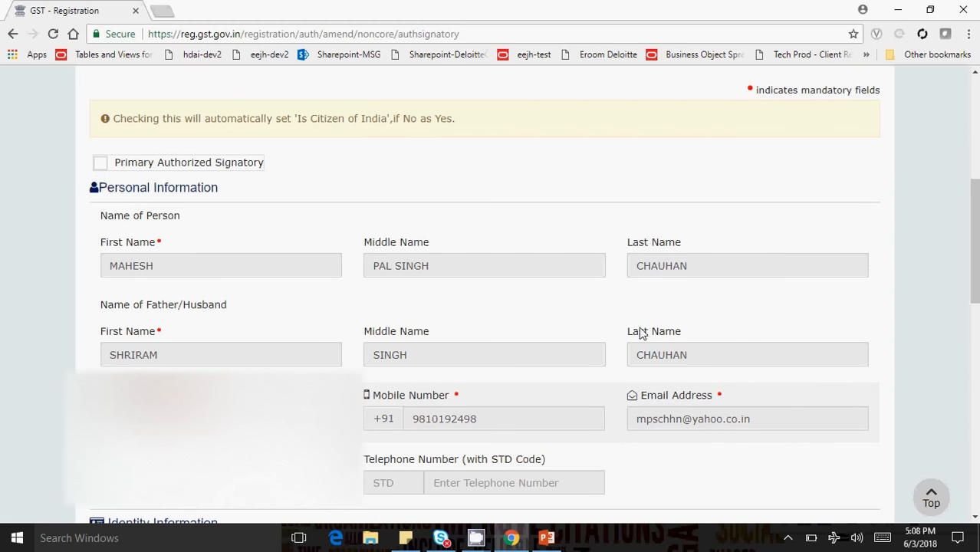
scroll(638, 333, "down", 10)
left_click(833, 421)
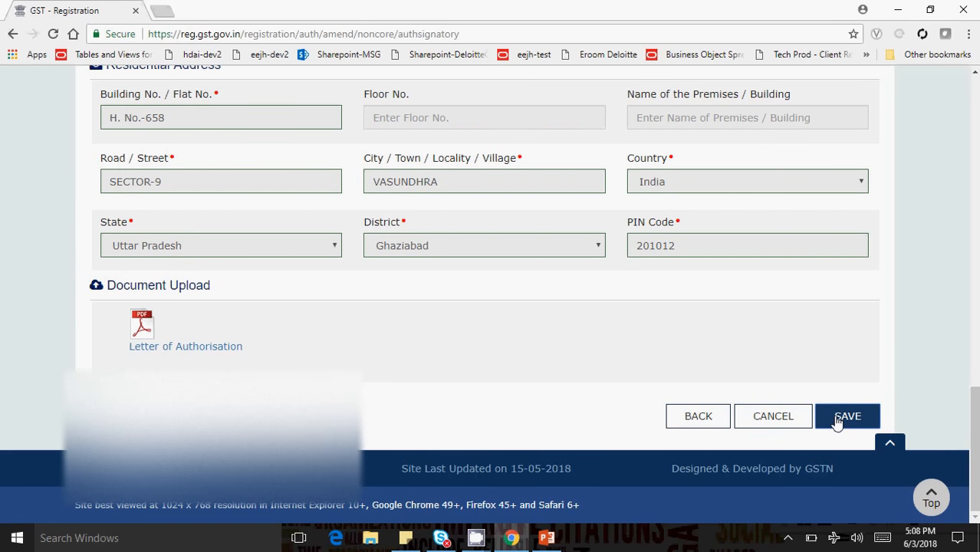
left_click(773, 420)
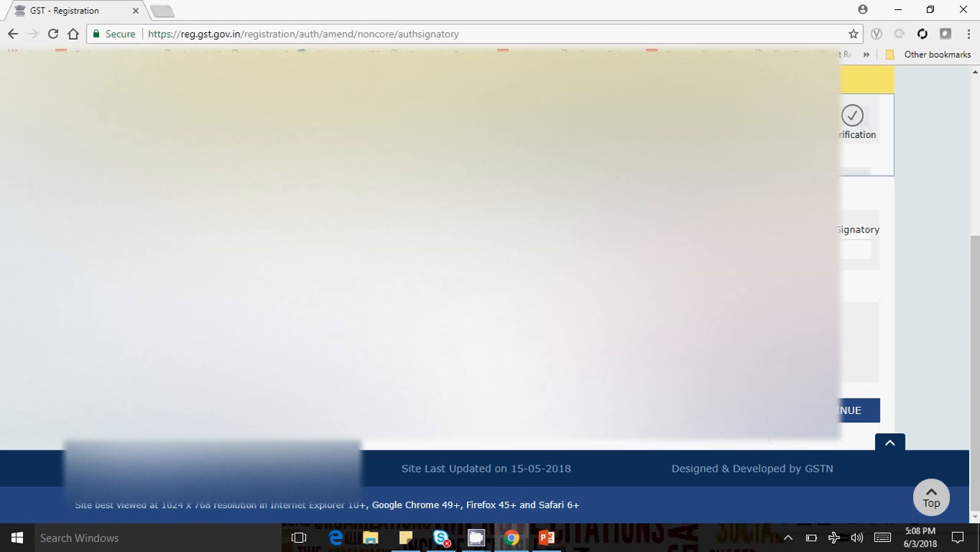